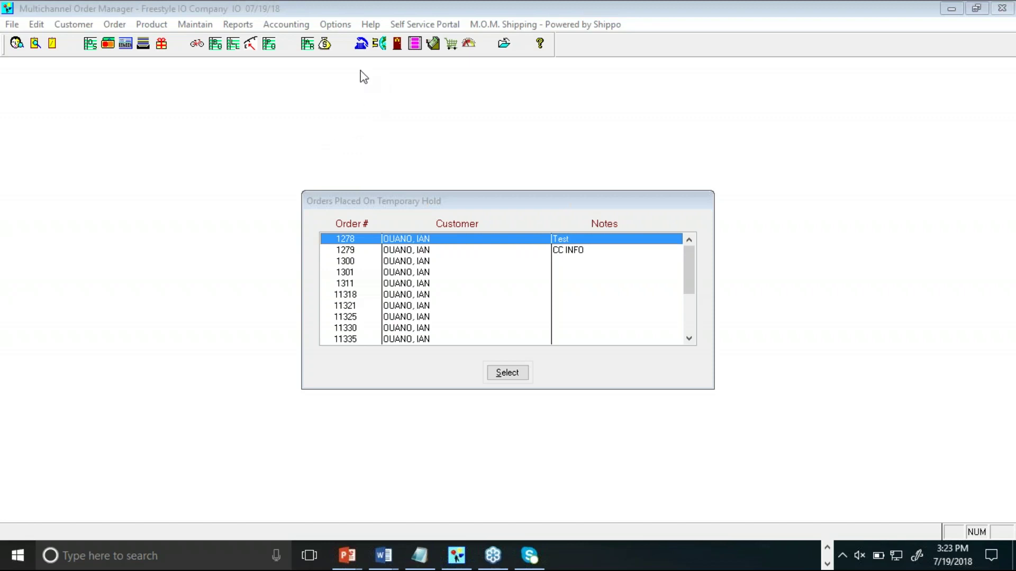
Step: Show the Amazon Order defaults in eCommerce Merchants Settings: UPS shipping, INVOICE payment, batch 250, 15-second wait
click(331, 25)
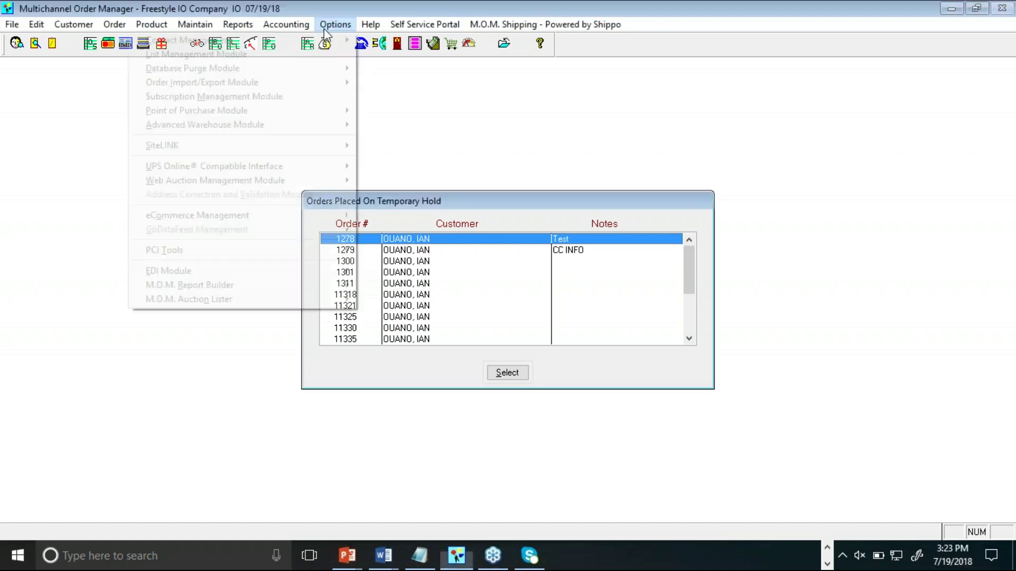
mouse_move(332, 214)
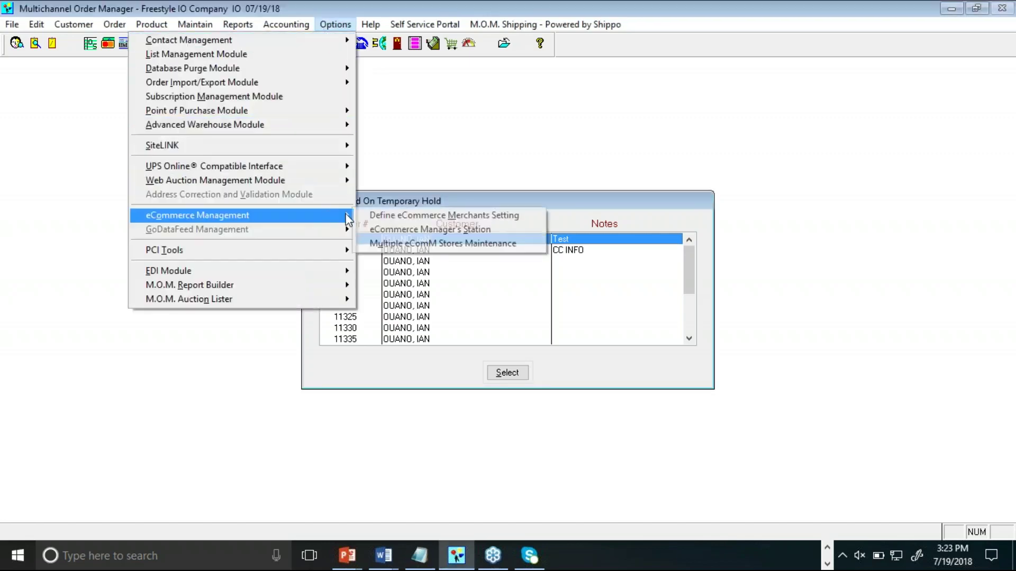
click(444, 215)
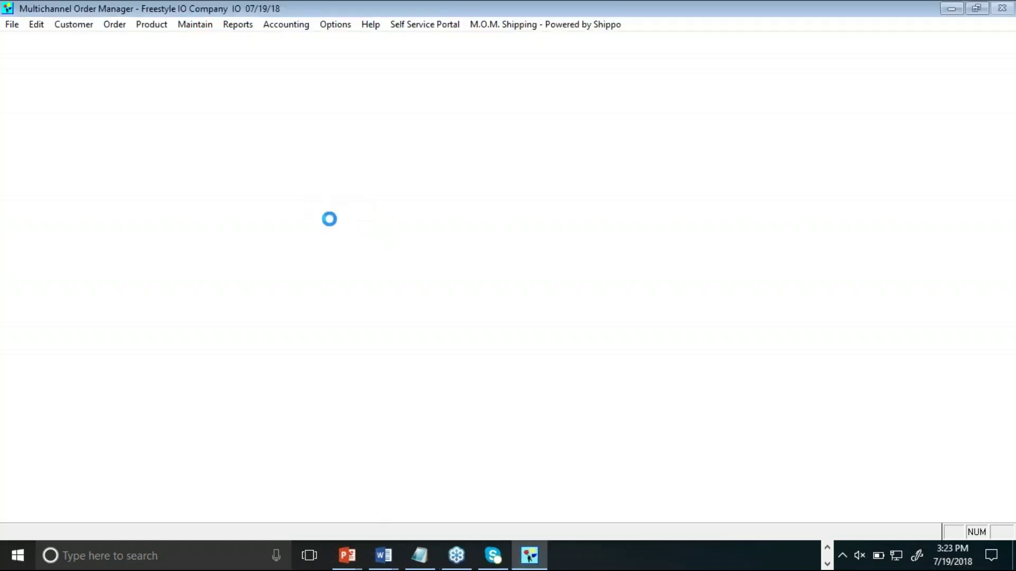
click(547, 151)
drag(572, 132, 367, 119)
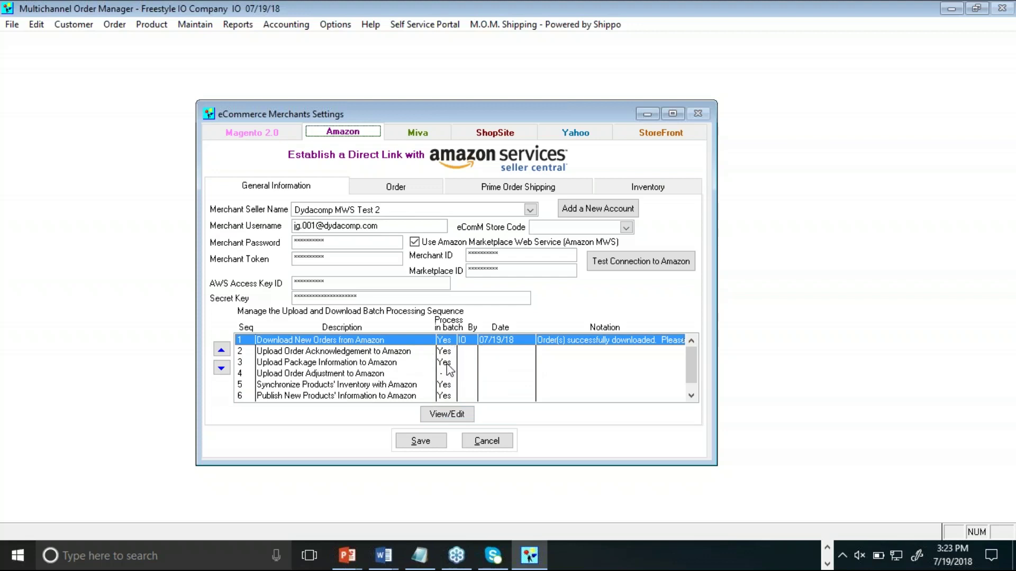
click(455, 352)
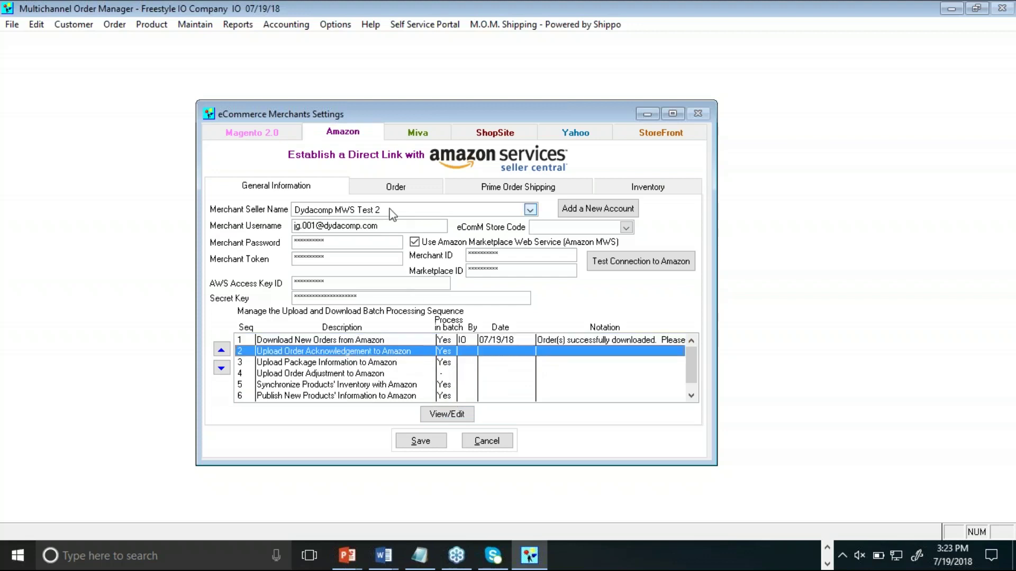
click(395, 189)
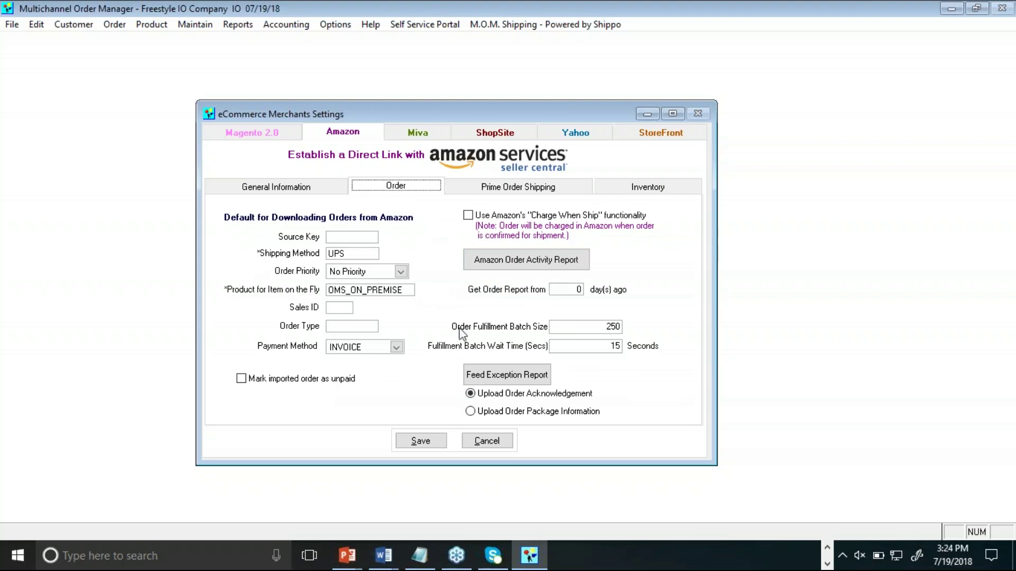
Step: Keep No Priority for order priority and show the Prime defaults: AZP method, Lowest Shipping Cost Rate
click(401, 272)
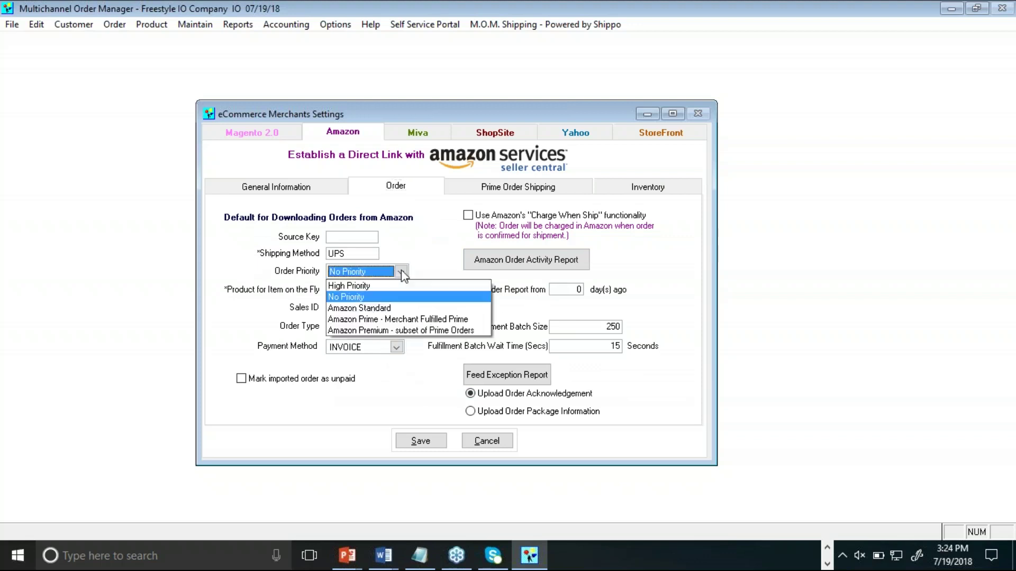
click(412, 268)
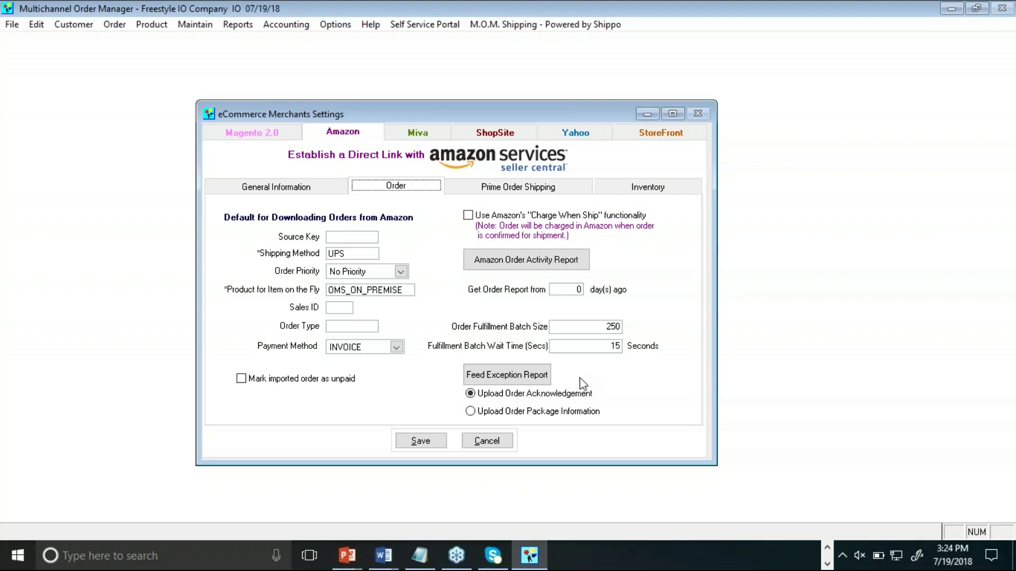
click(500, 186)
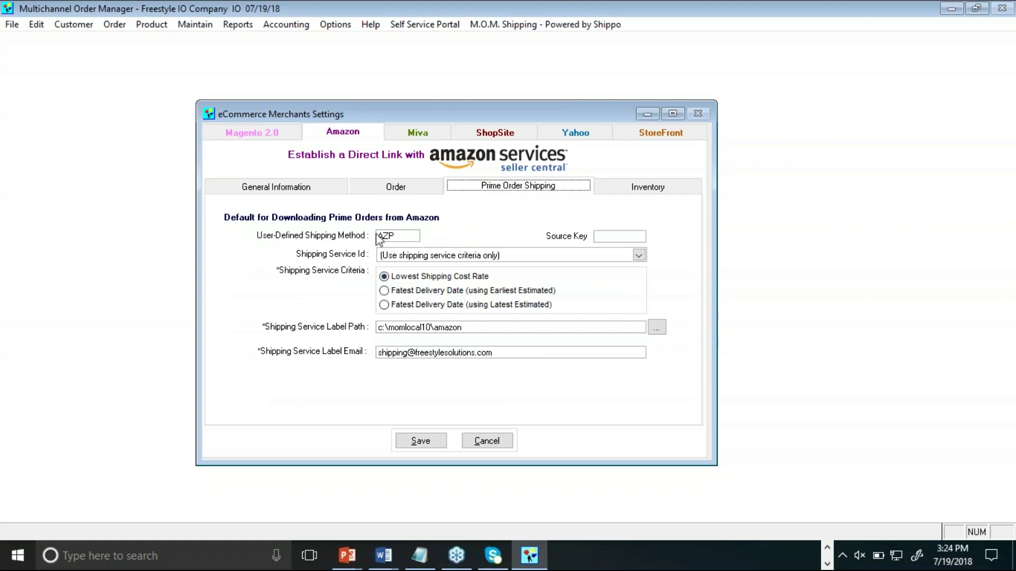
Step: Look over the available Prime shipping services, leaving the Shipping Service Id unchanged
click(638, 256)
click(642, 255)
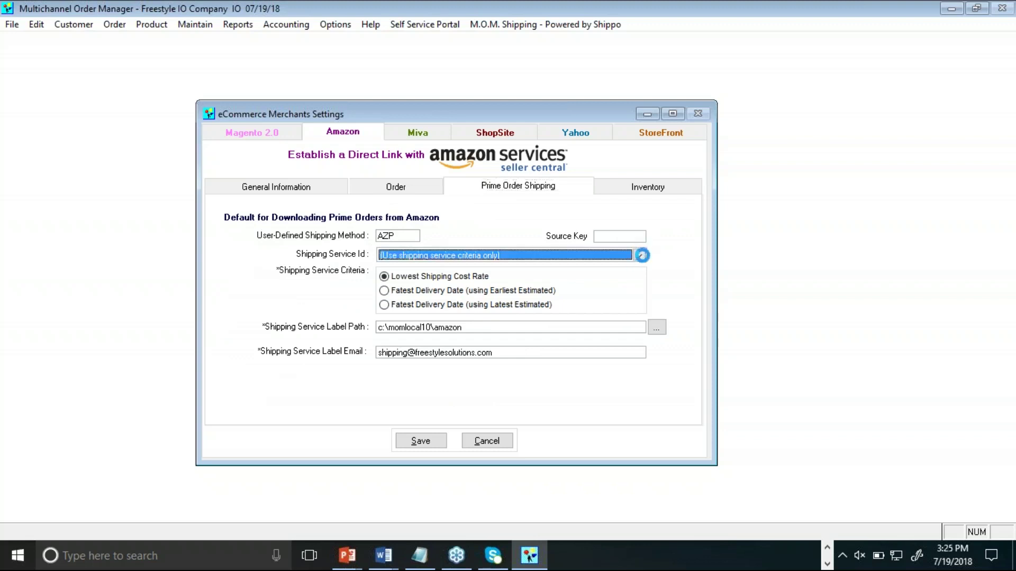
click(641, 255)
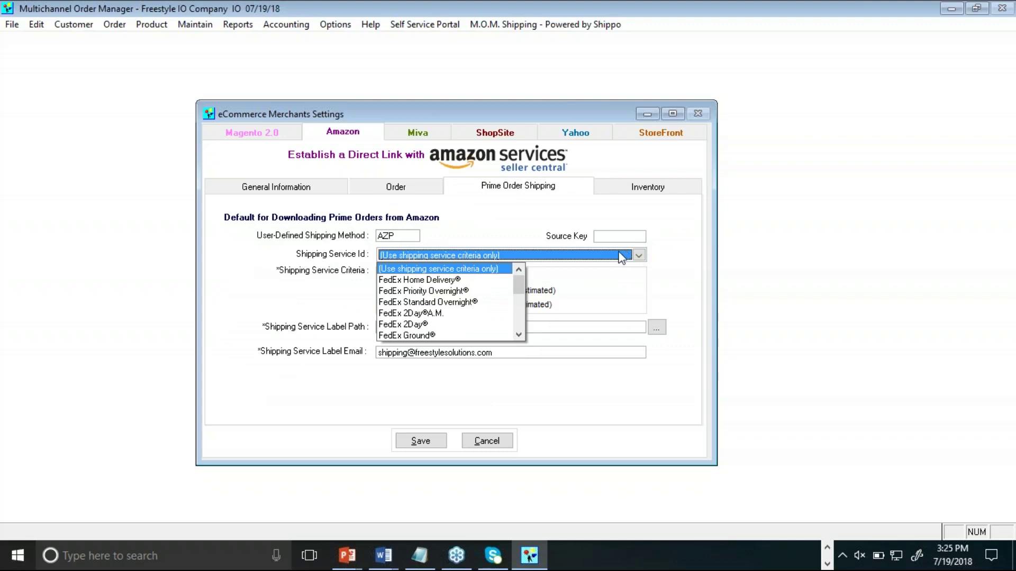
click(513, 224)
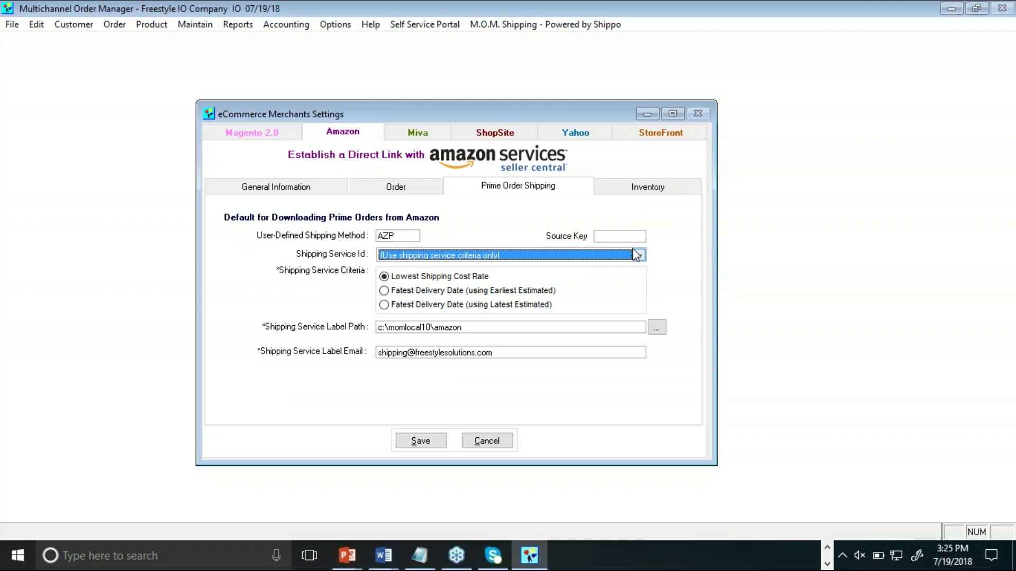
Step: Review the Inventory, General Information and Order tabs, then save the Amazon merchant settings
click(627, 193)
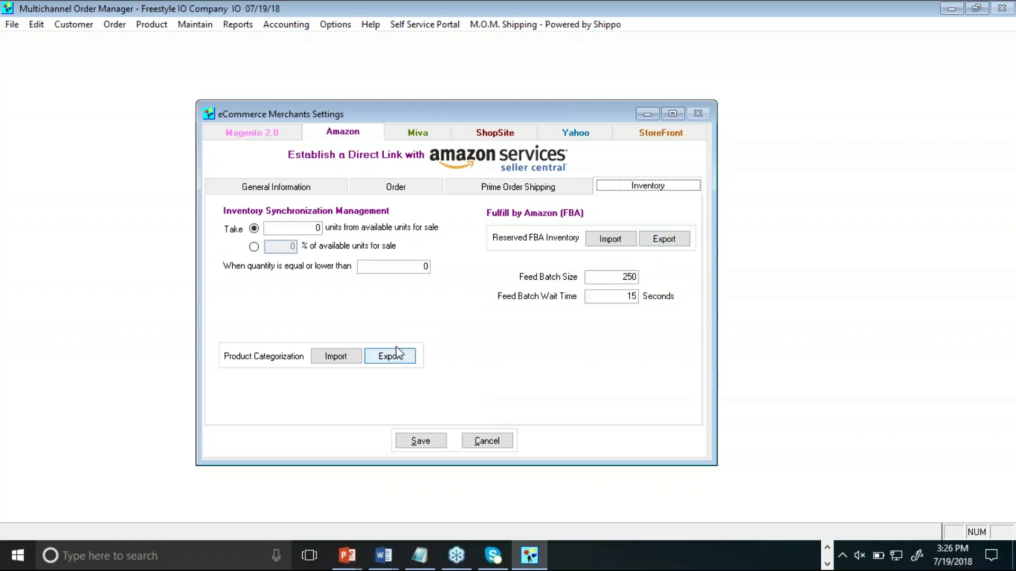
click(297, 188)
click(382, 190)
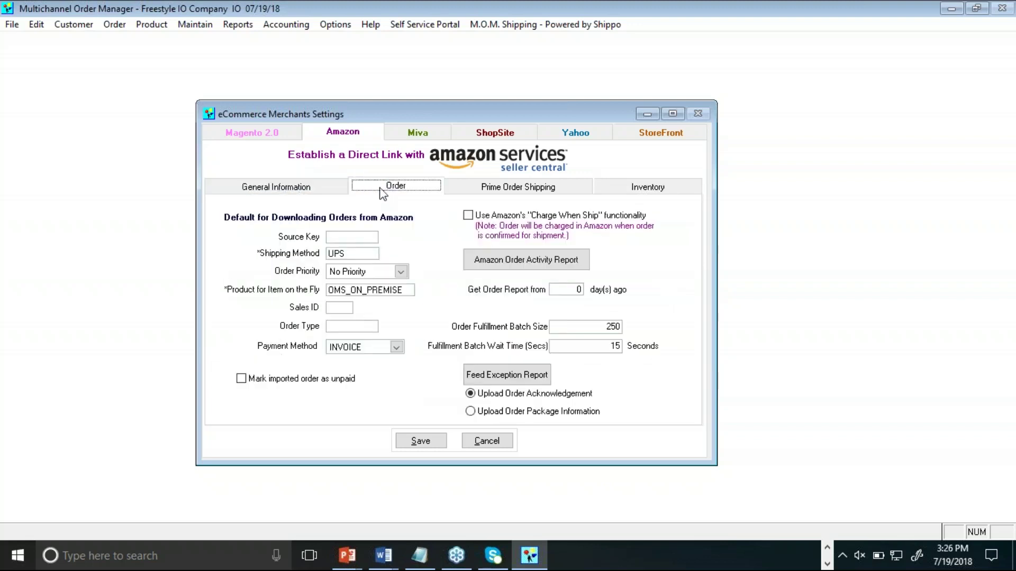
click(490, 189)
click(421, 444)
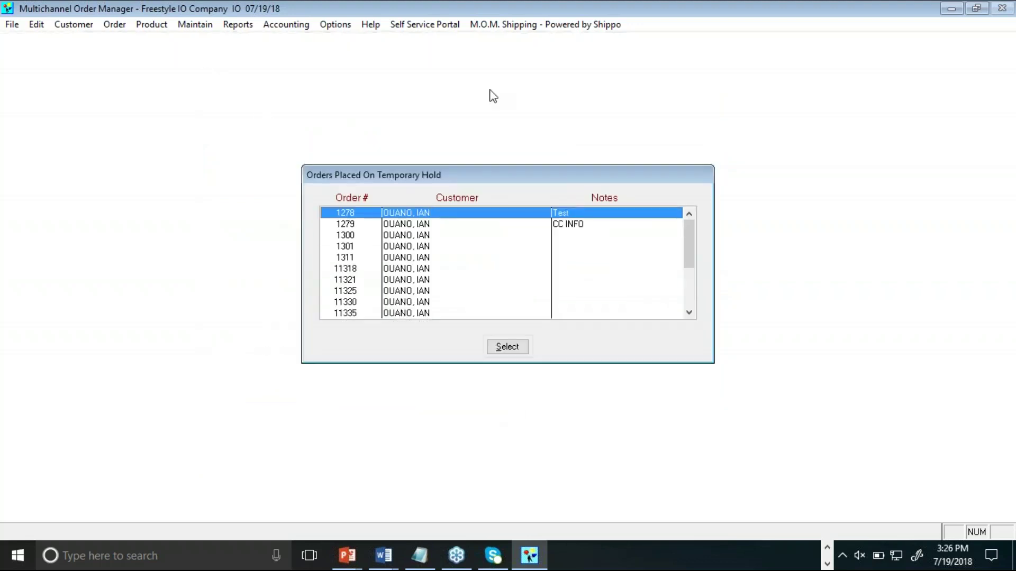
Step: Open TABLE_HARDWARE, review its eComM Extended Information, Images and Inventory sub-tabs, then save it
click(421, 250)
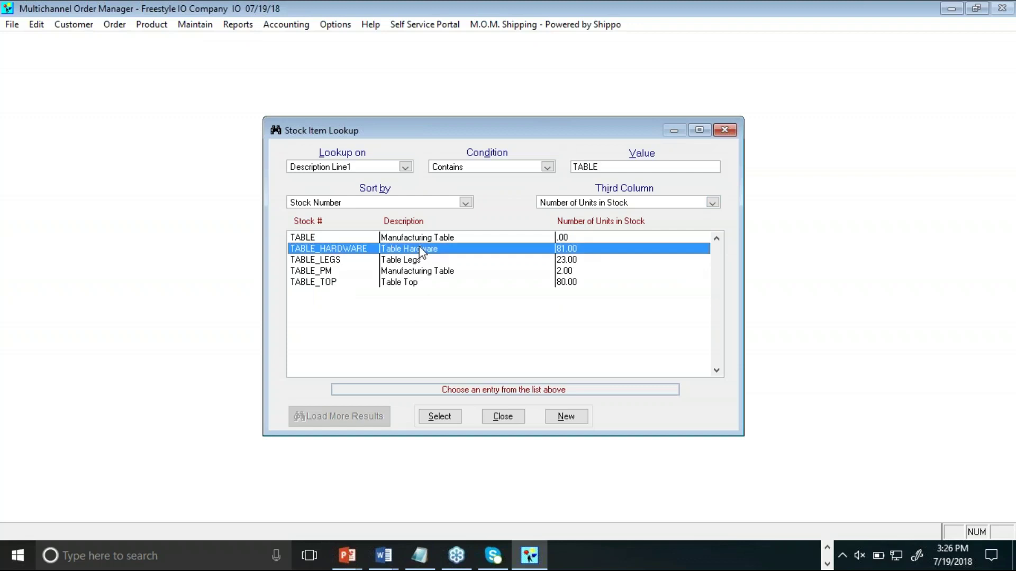
double_click(420, 250)
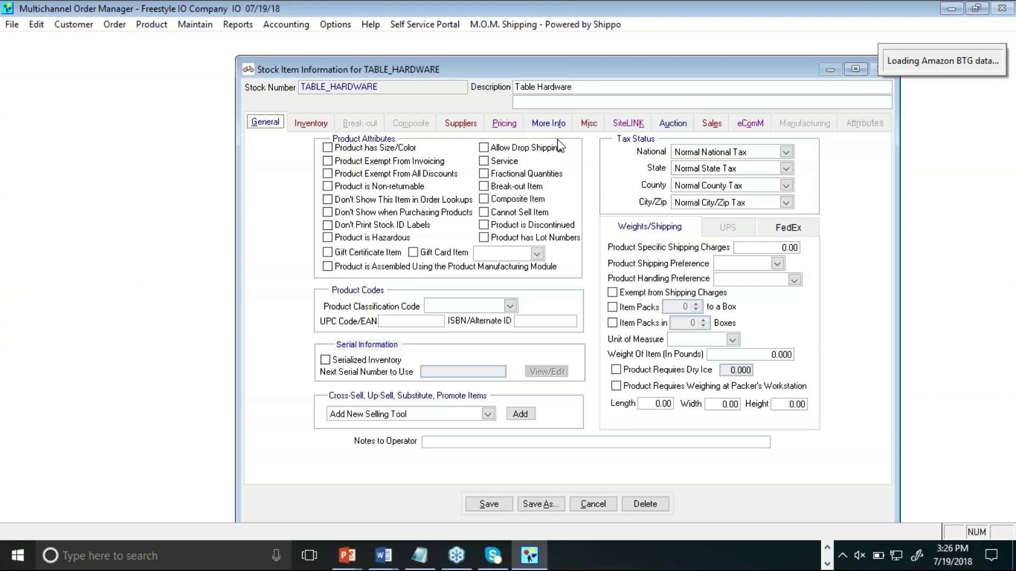
click(741, 123)
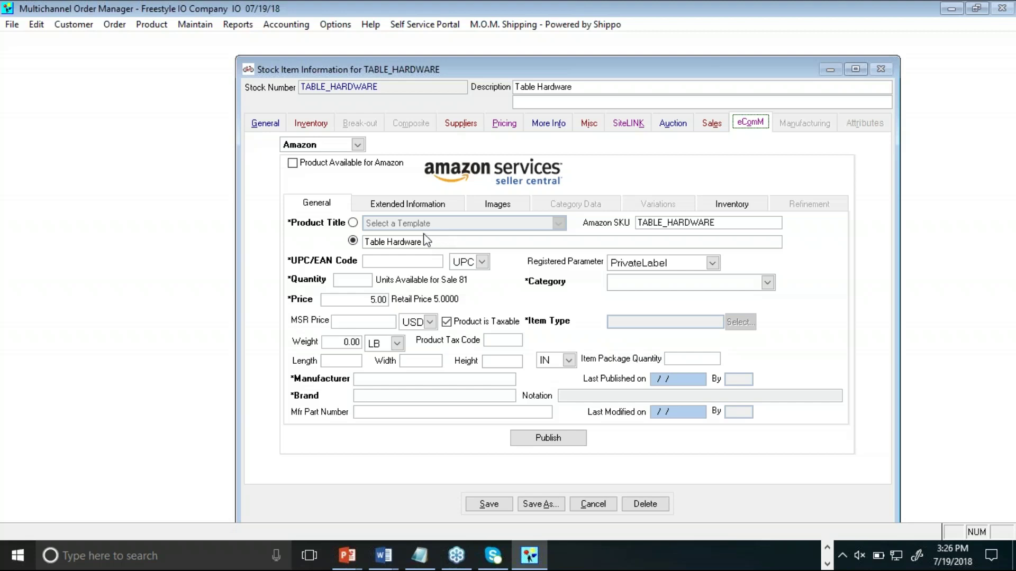
click(408, 204)
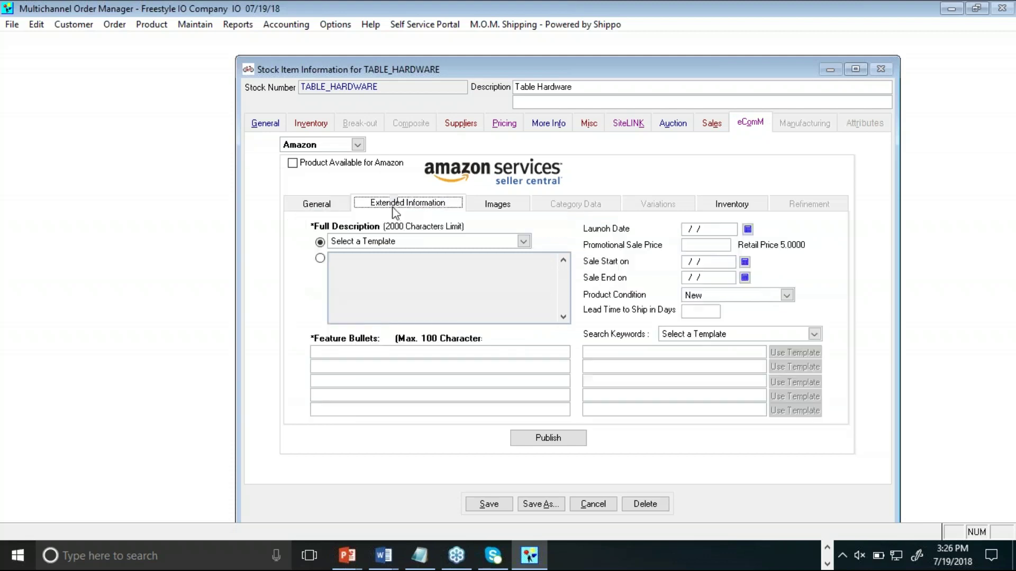
click(495, 207)
click(701, 206)
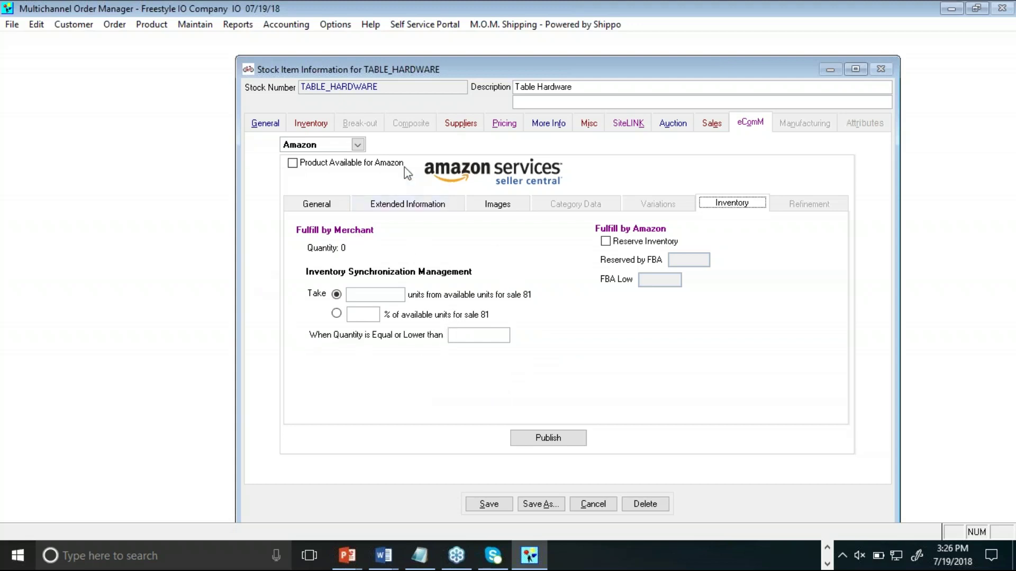
click(496, 501)
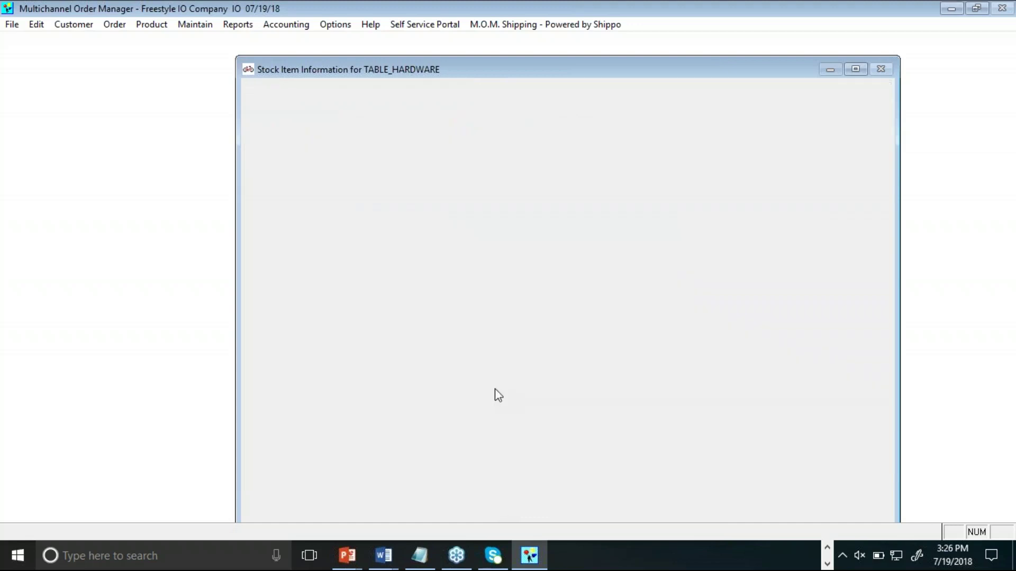
click(522, 417)
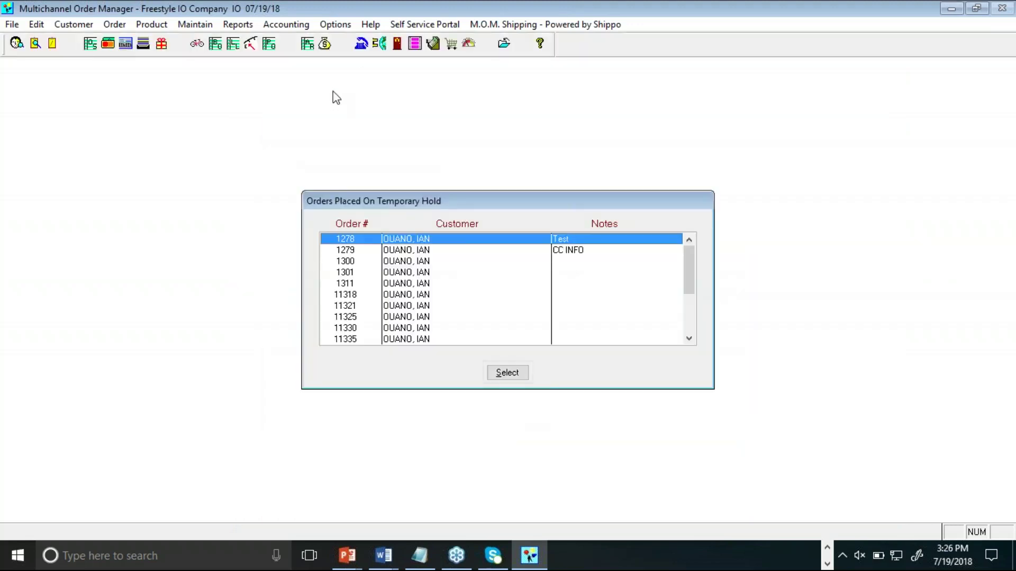
Step: Open the eCommerce Manager's Station and browse its Amazon batch tasks, ending on Download New Orders
click(451, 45)
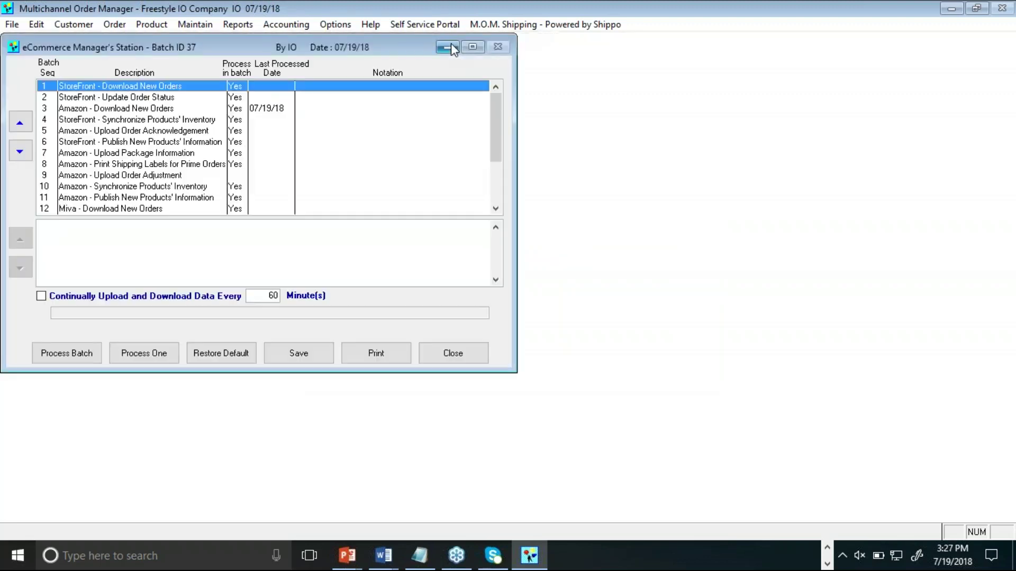
drag(329, 43, 356, 68)
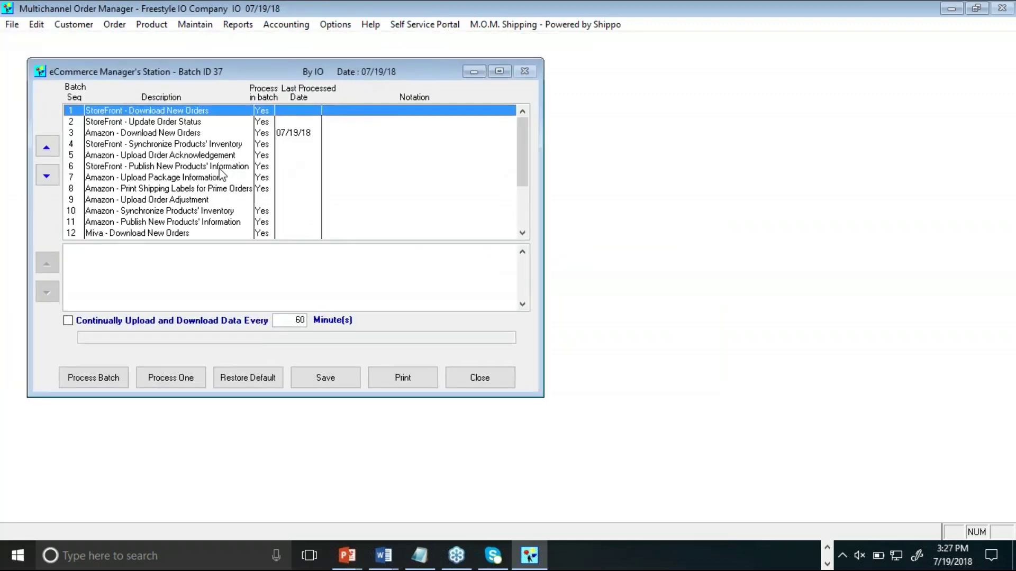
click(210, 155)
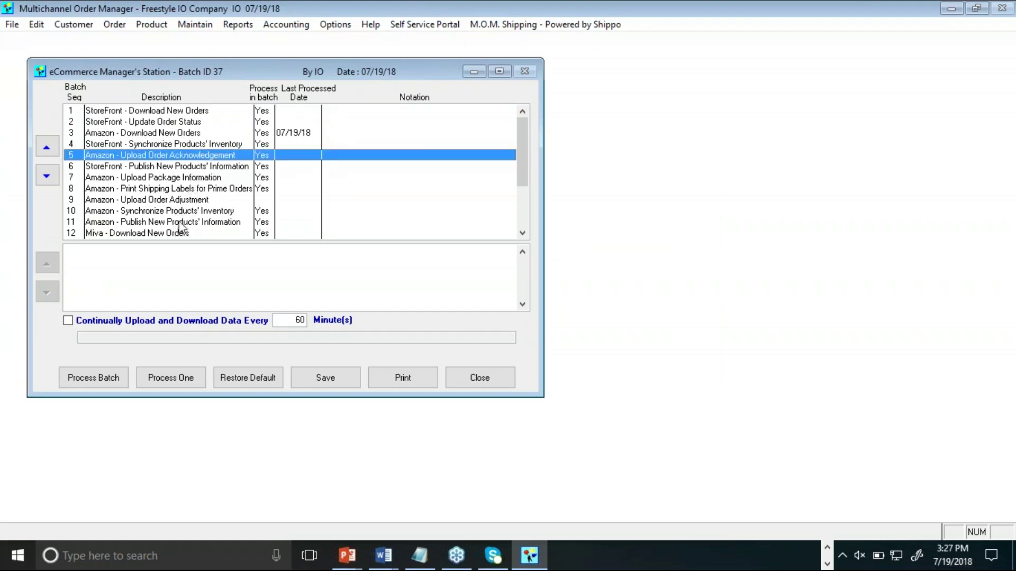
scroll(185, 209, down, 1)
scroll(185, 196, up, 1)
scroll(184, 195, down, 2)
click(160, 154)
key(Up)
key(Up)
key(Up)
key(Up)
scroll(160, 154, up, 1)
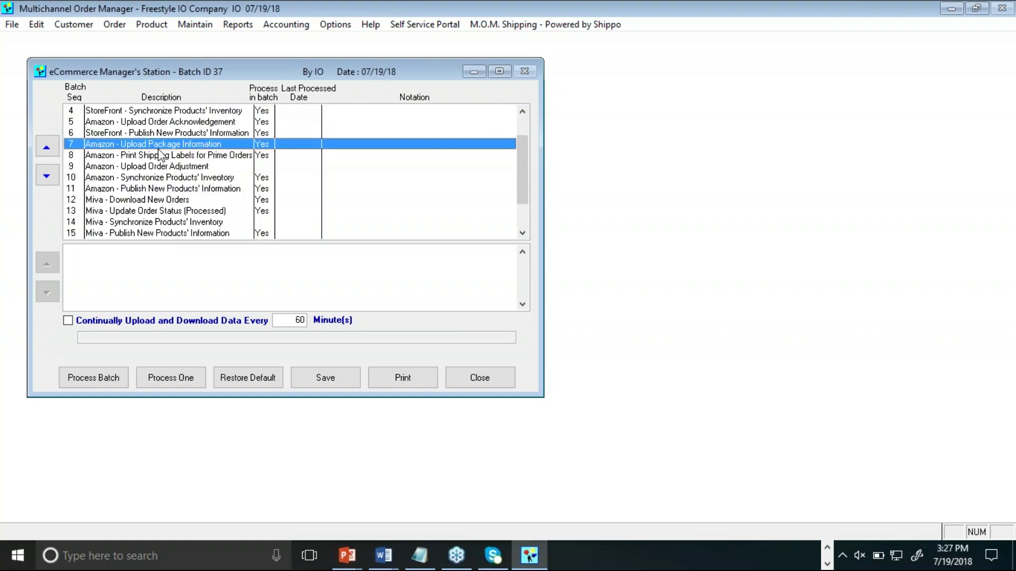
click(161, 133)
click(160, 123)
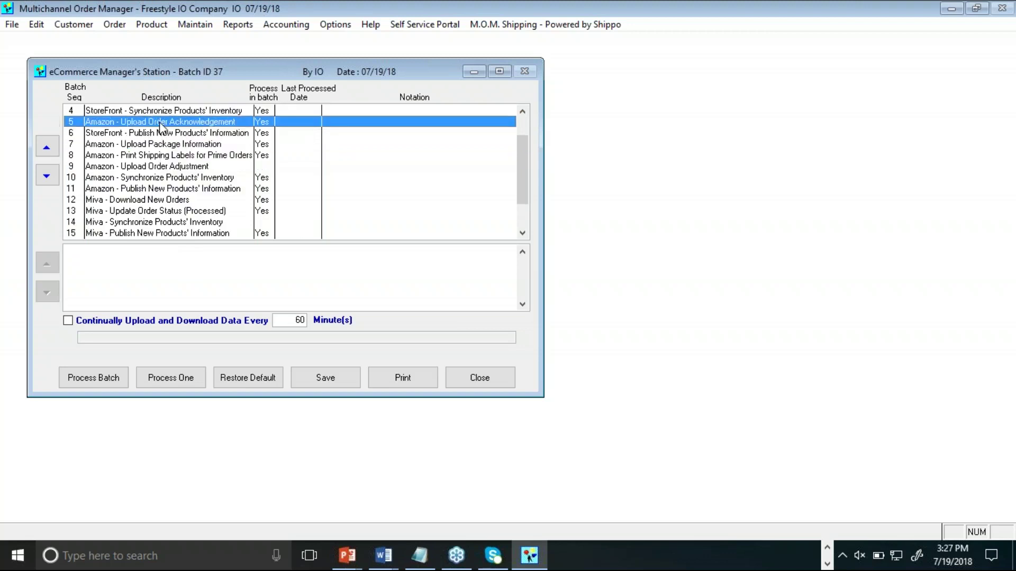
scroll(161, 141, up, 1)
click(161, 136)
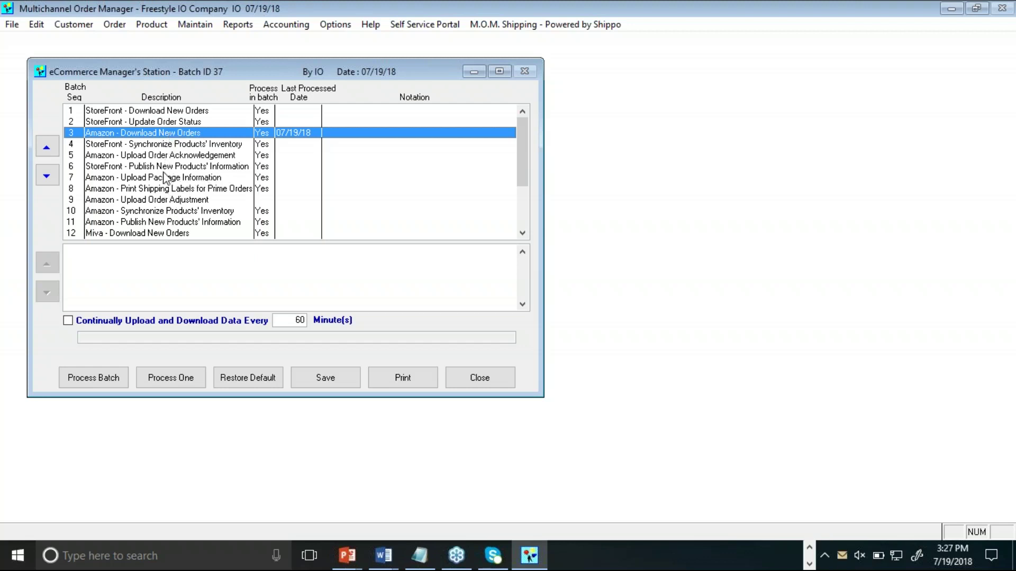
Step: Point out the Amazon Upload Order Adjustment, Package Information and Order Acknowledgement tasks, then close the station
click(177, 201)
scroll(175, 200, down, 1)
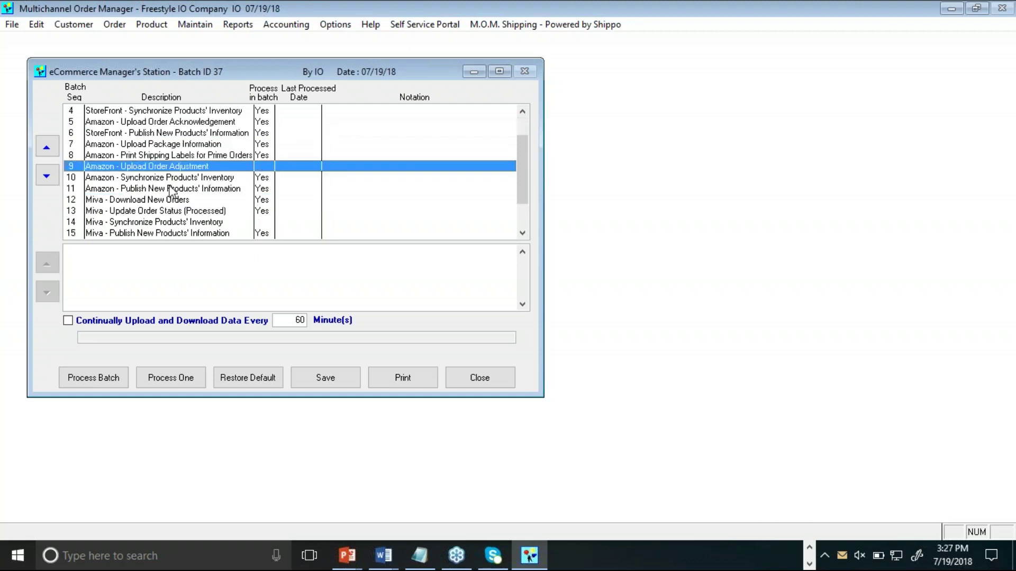
click(171, 145)
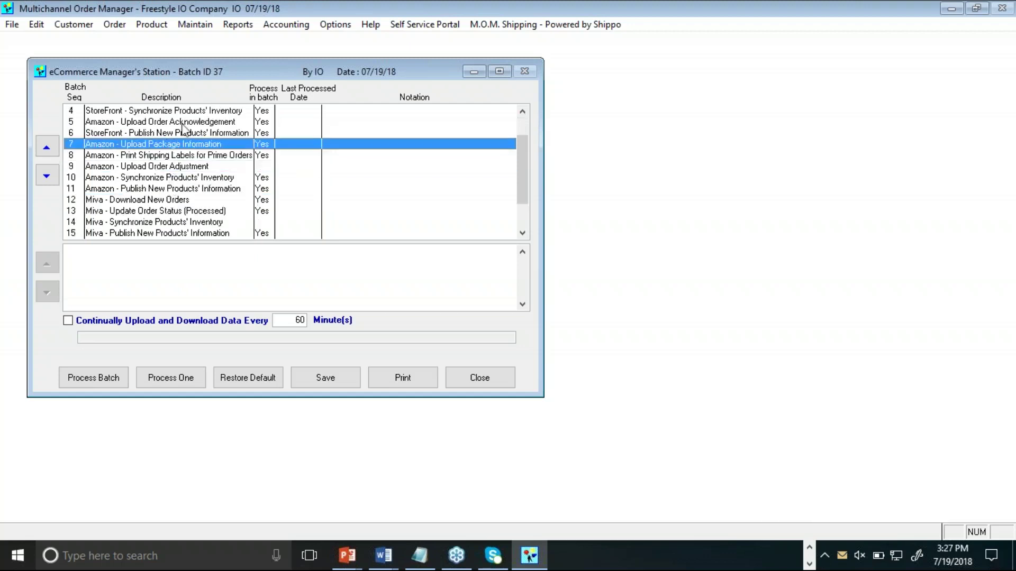
click(171, 122)
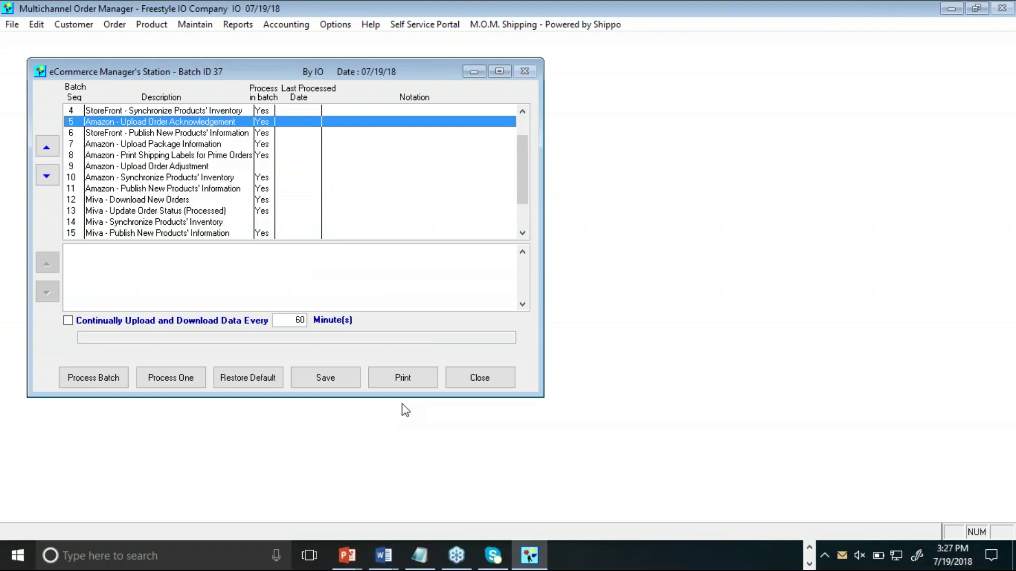
click(486, 376)
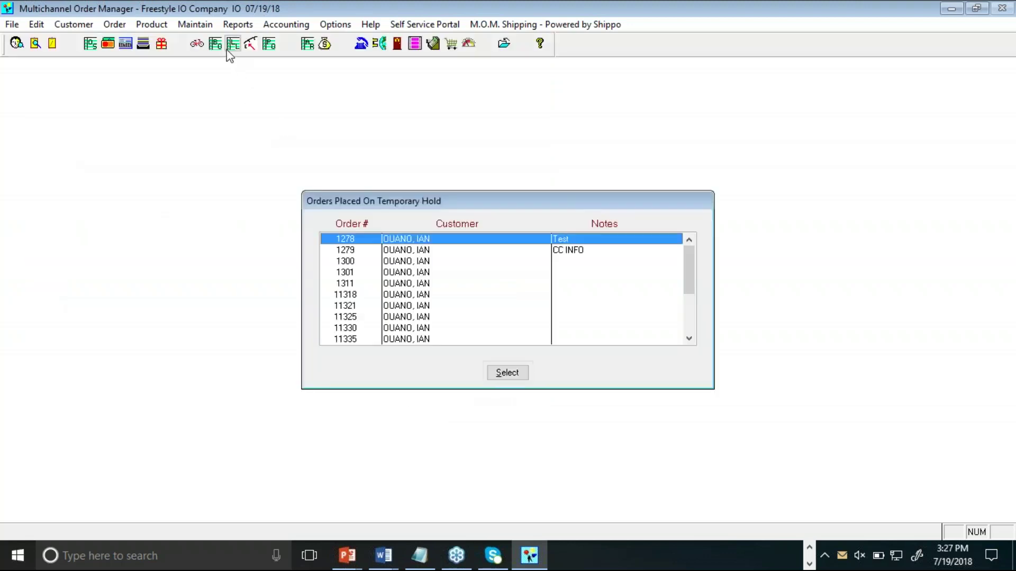
Step: Cancel Order Processing Stage Selection and open a new eCommerce Manager's Station for Batch ID 38
click(148, 46)
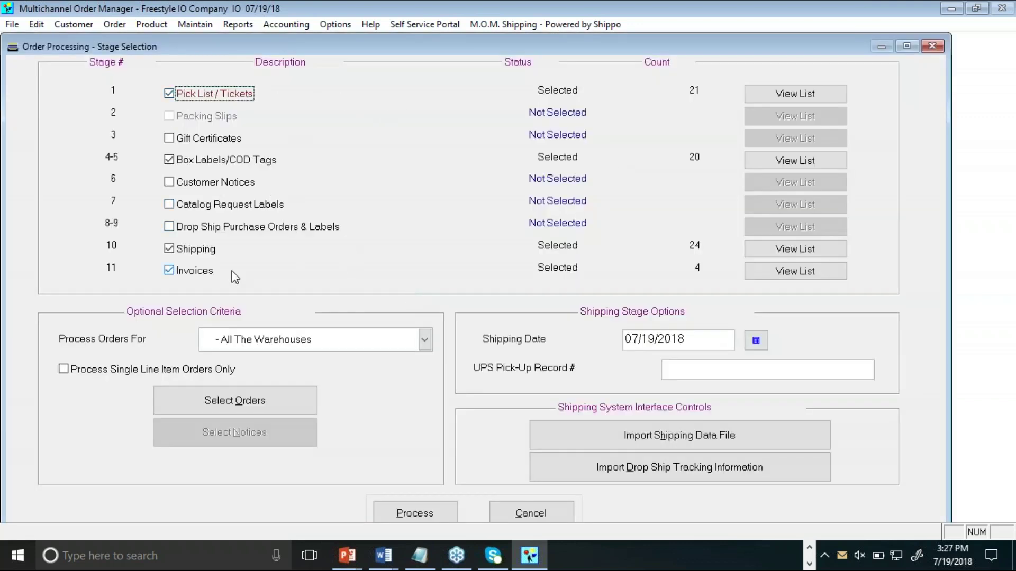
click(513, 512)
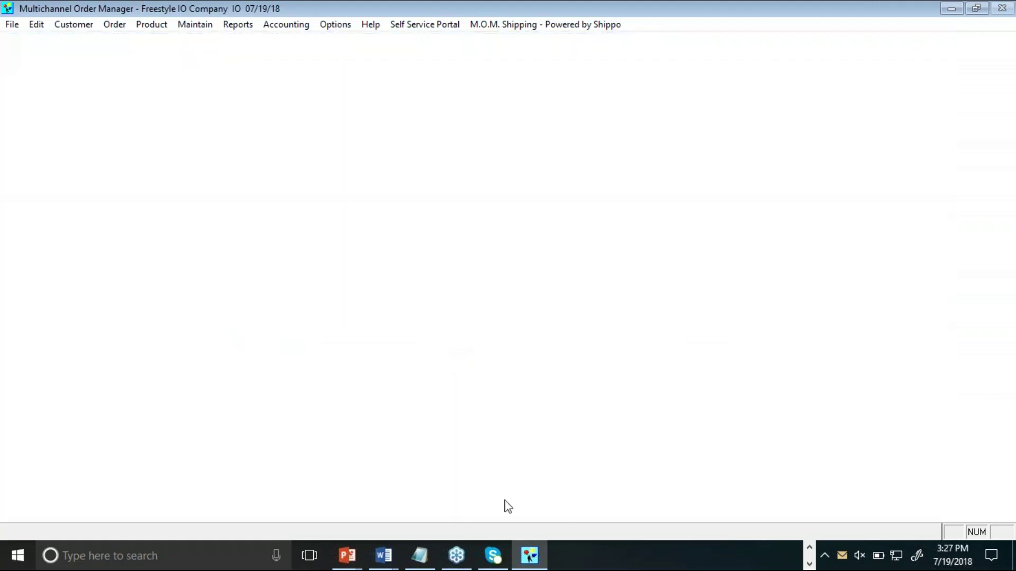
click(450, 46)
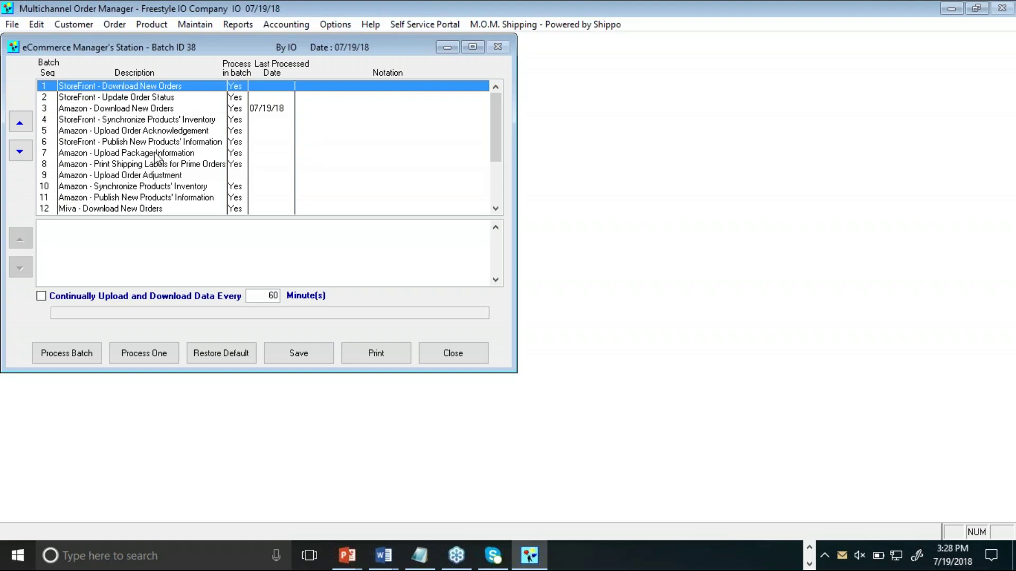
Step: Select the Amazon Upload Package Information and Print Shipping Labels for Prime Orders tasks, then close
click(157, 154)
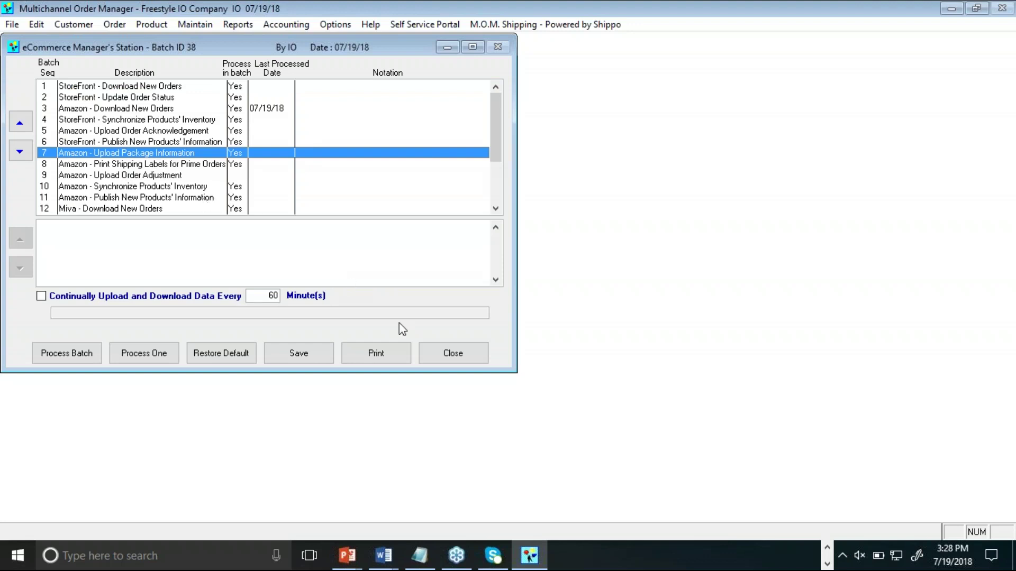
click(827, 548)
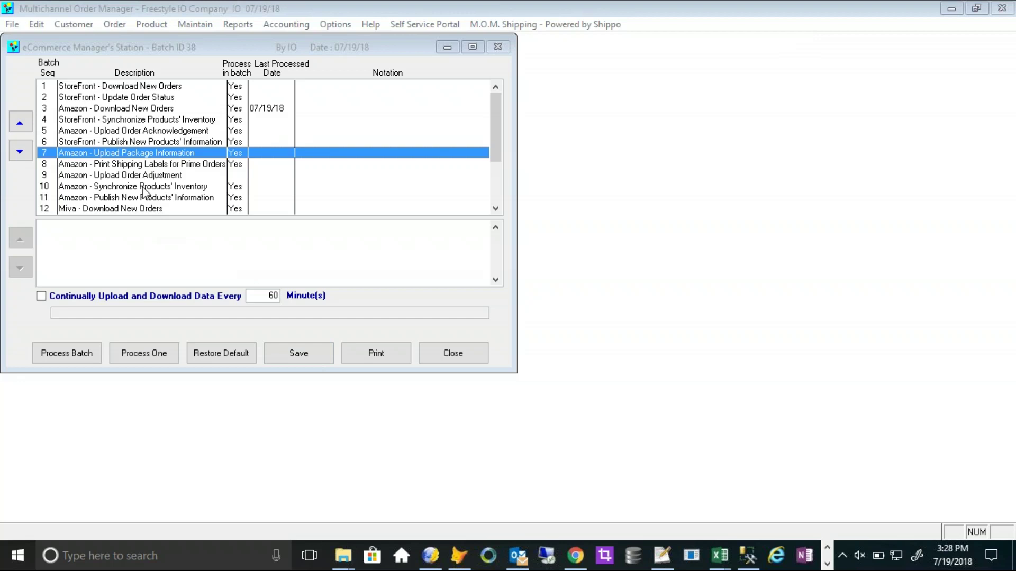
click(198, 165)
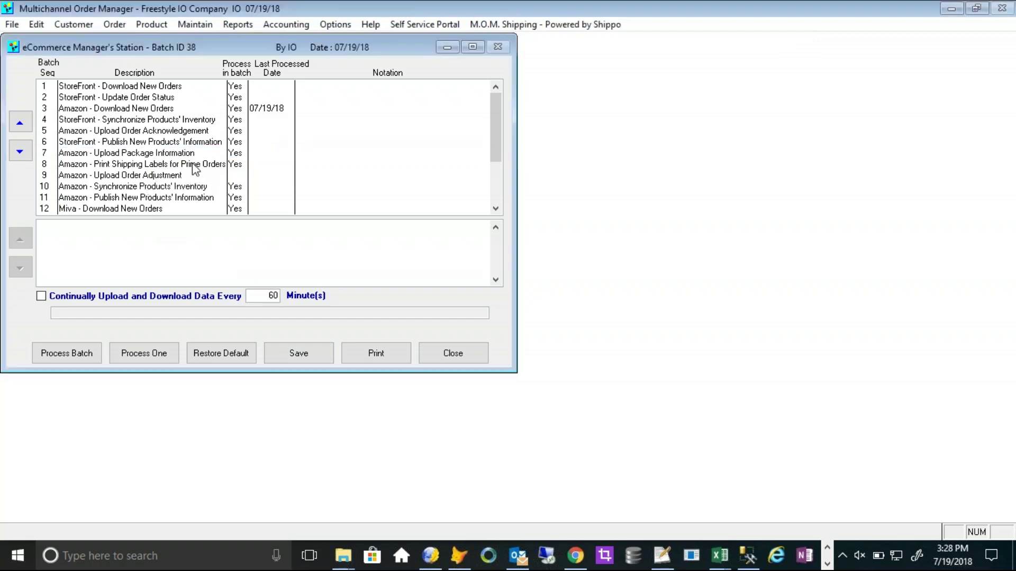
click(446, 357)
Step: Look up order 11384 and list its eligible Amazon shipping services, showing USPS Priority Mail at 6.35
click(35, 46)
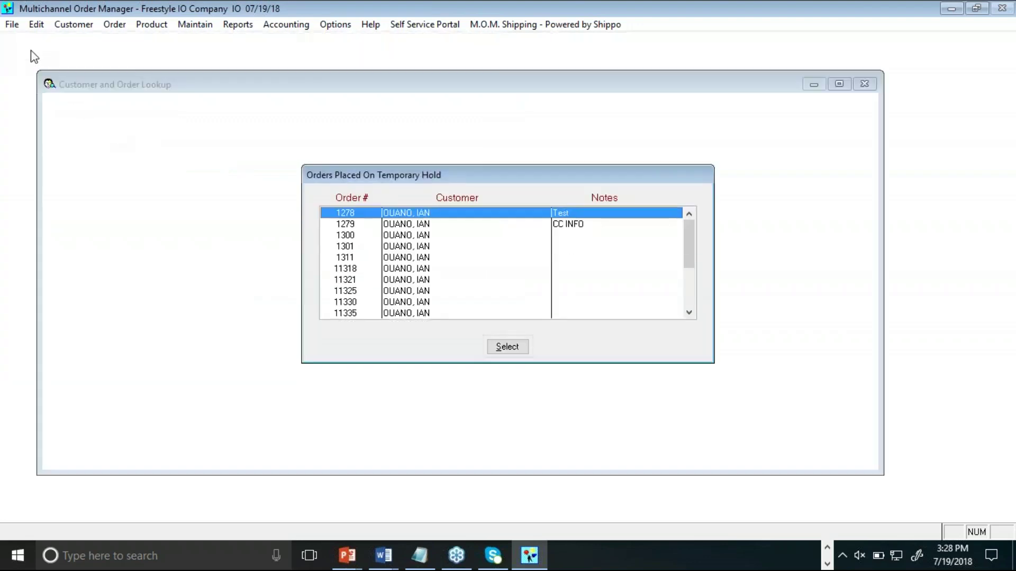
text(113)
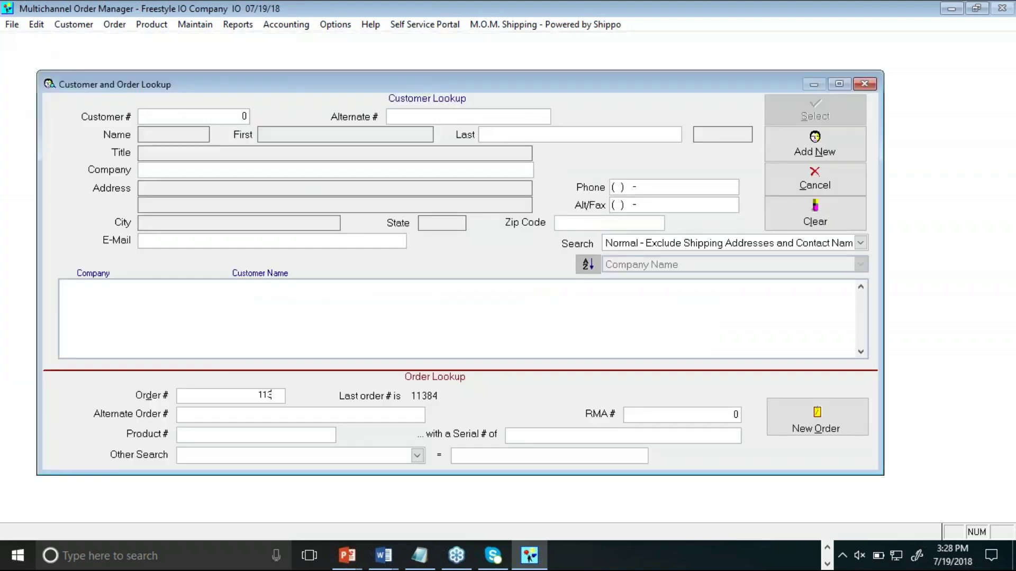
text(84)
key(Return)
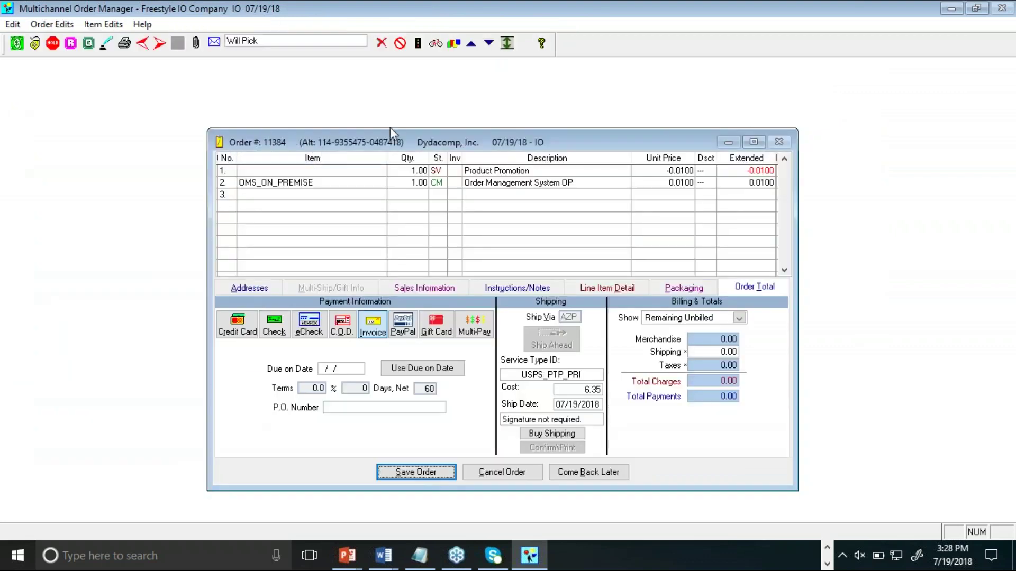
click(561, 435)
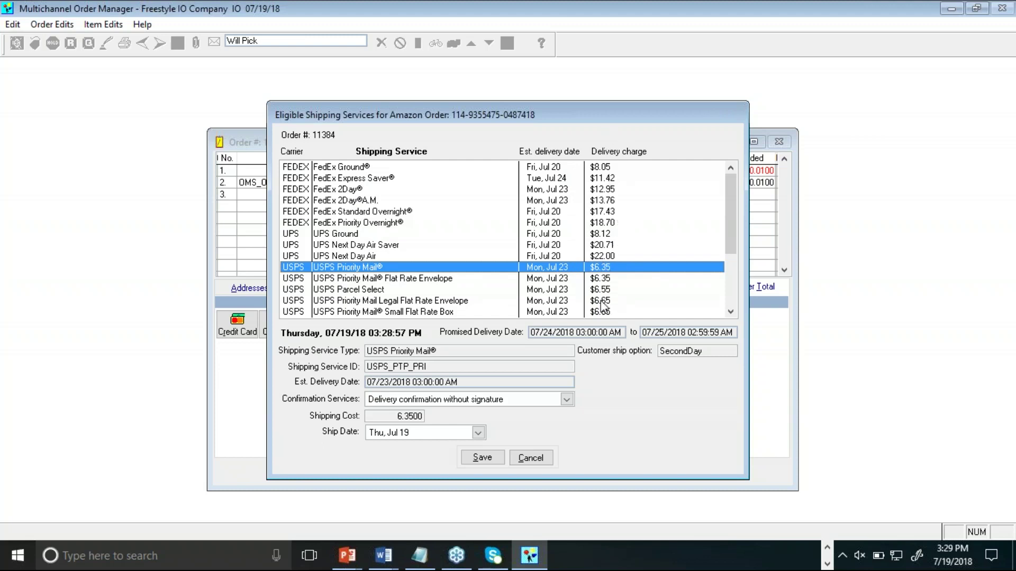
Step: Switch order 11384 to UPS Ground at 8.12, confirm the save, and close the order
click(365, 234)
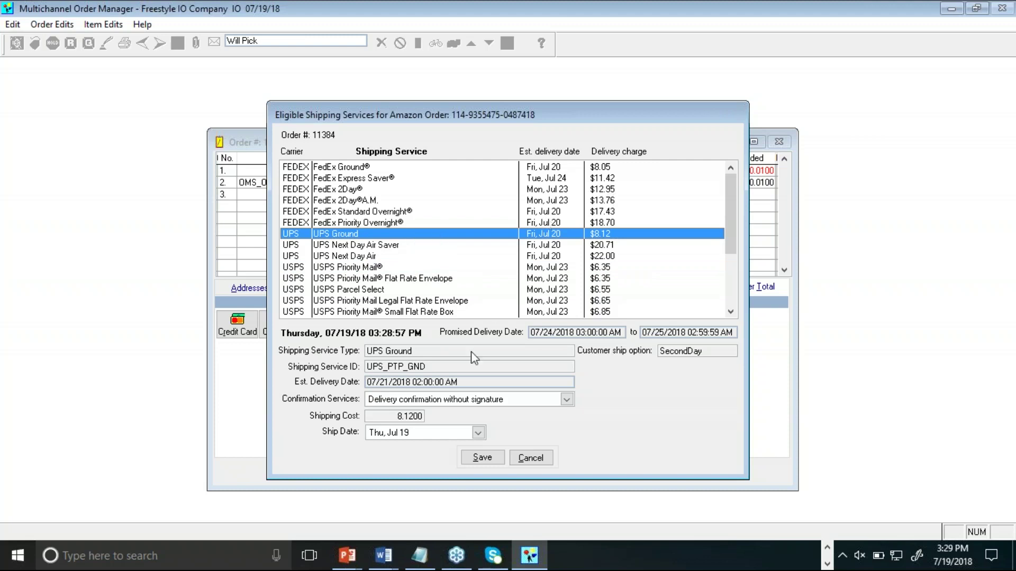
click(486, 460)
click(479, 457)
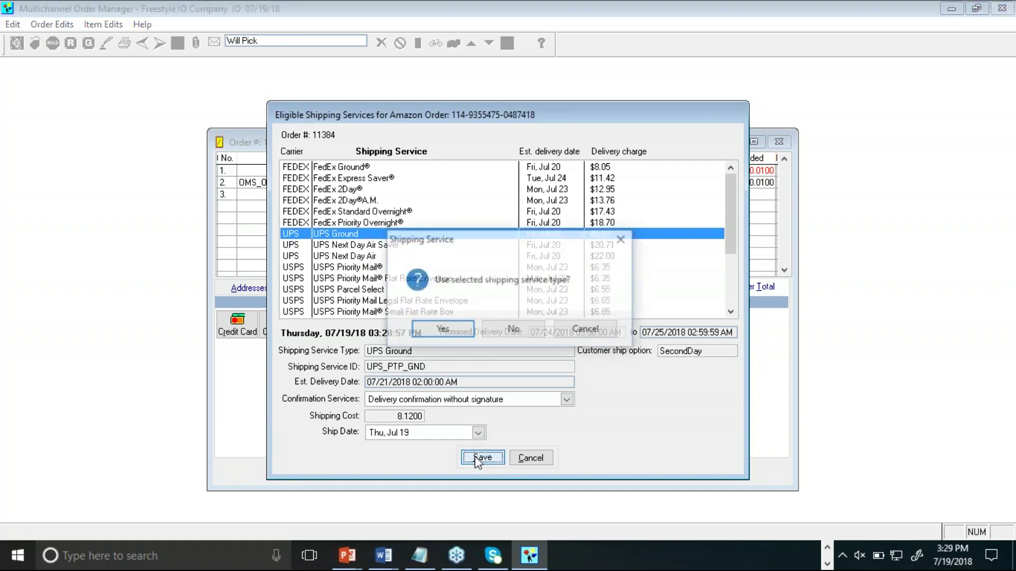
click(471, 328)
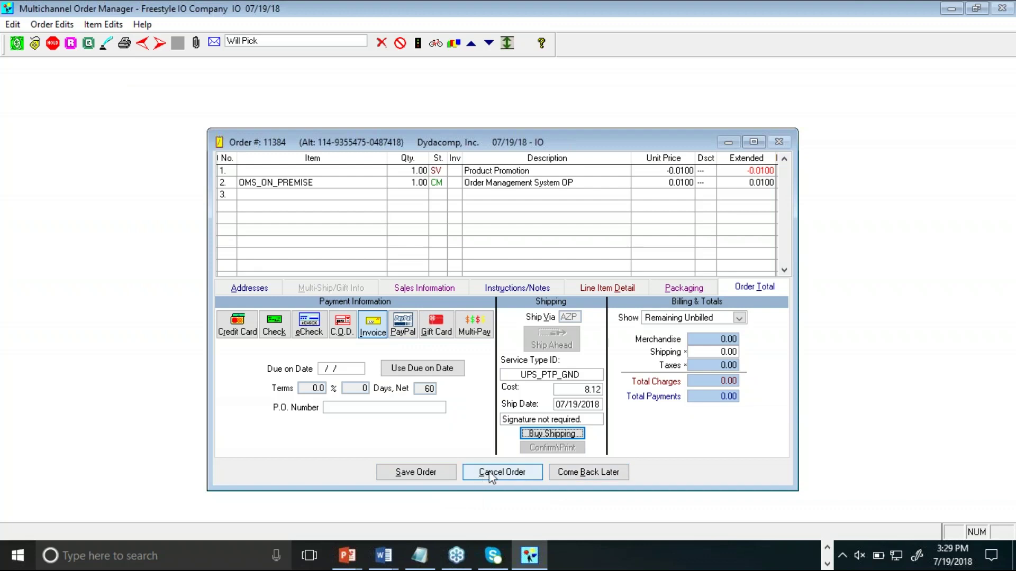
click(408, 472)
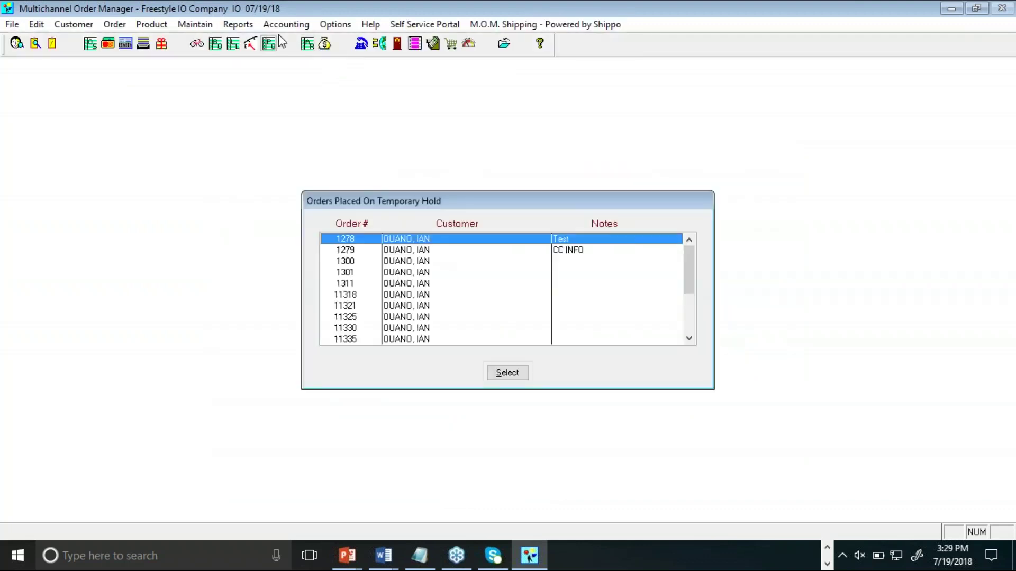
Step: View Batch ID 39's Prime orders 1050–1052 under the Amazon Print Shipping Labels for Prime Orders task
click(437, 45)
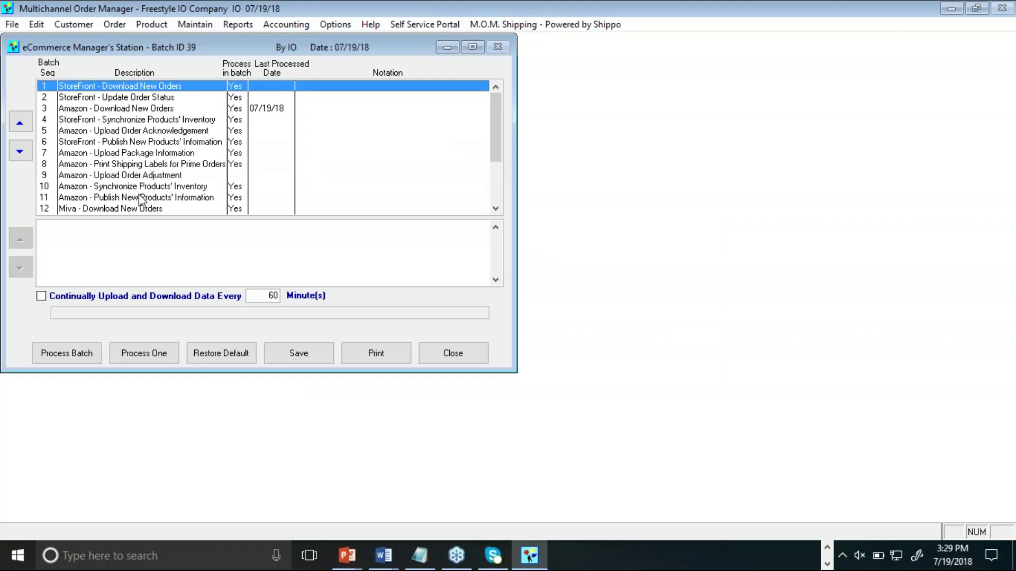
click(140, 165)
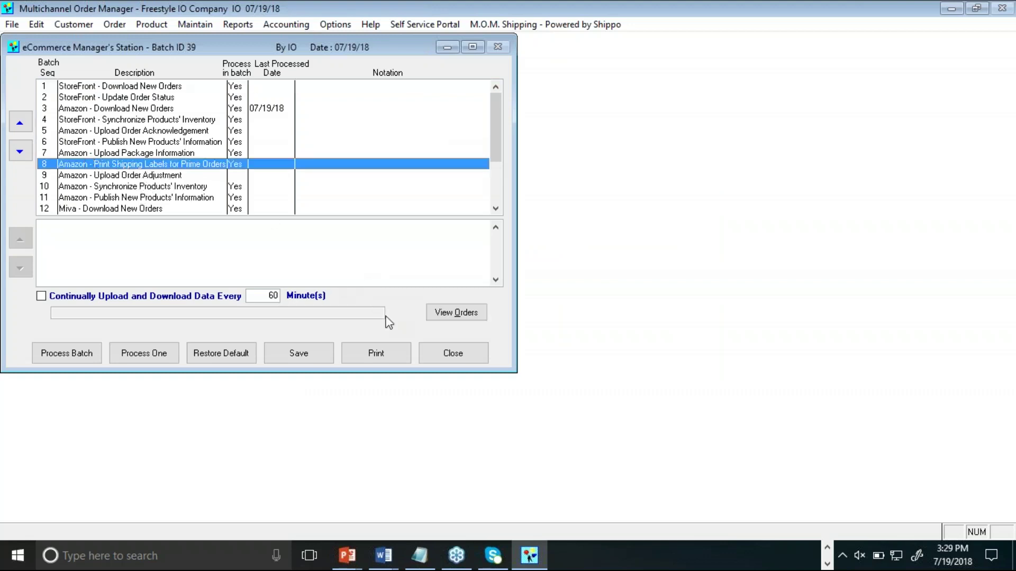
click(456, 312)
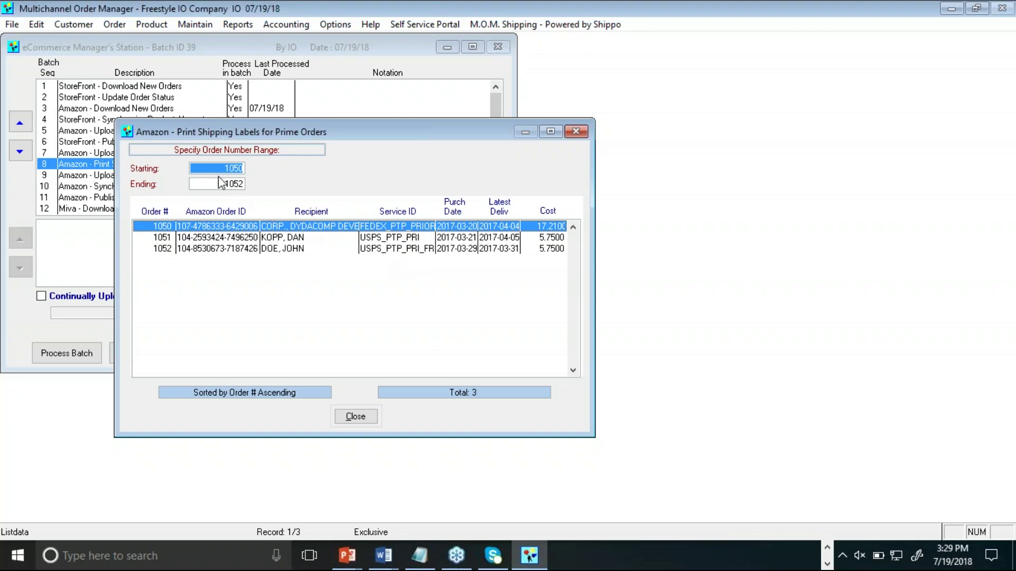
Step: Review Prime orders 1050 through 1052 in the shipping labels list, then close it
click(208, 169)
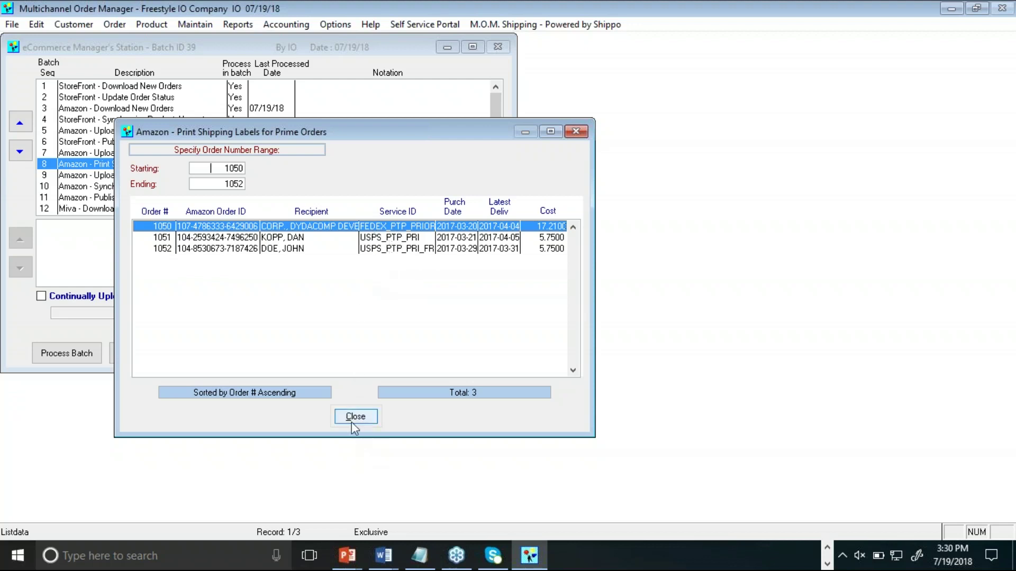
click(384, 248)
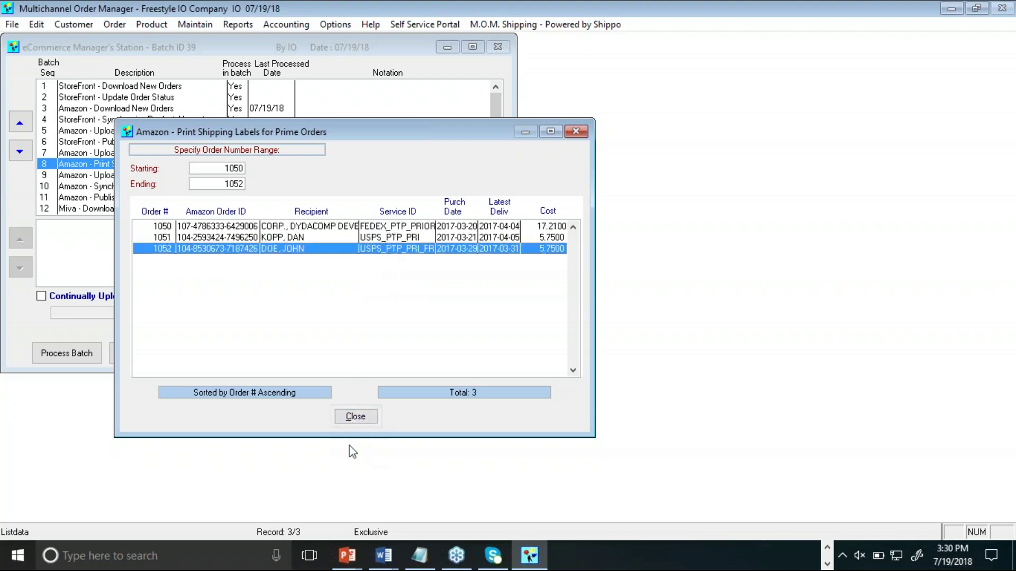
click(358, 418)
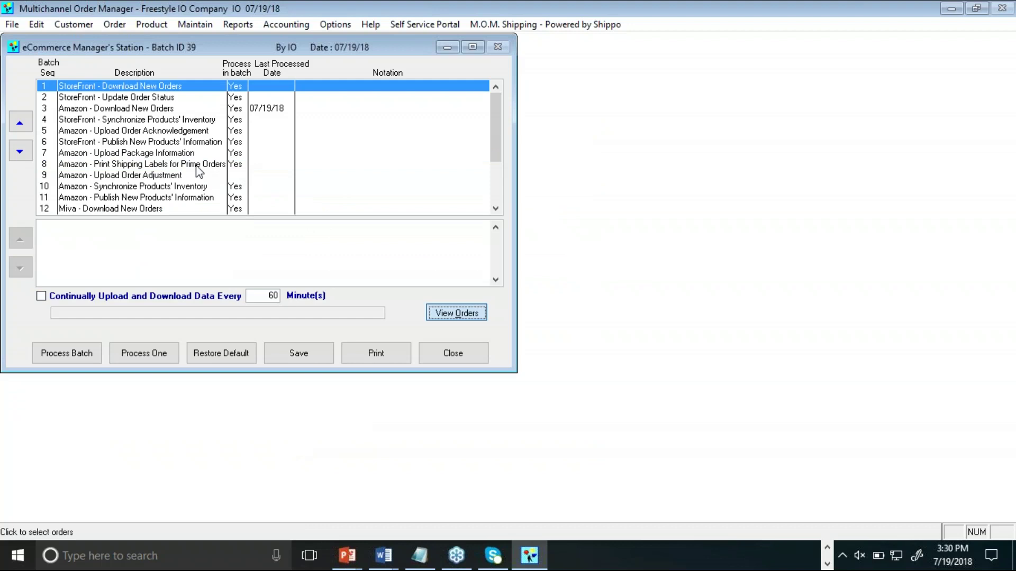
Step: Close Batch ID 39's eCommerce Manager's Station to return to the Orders Placed On Temporary Hold list
click(462, 357)
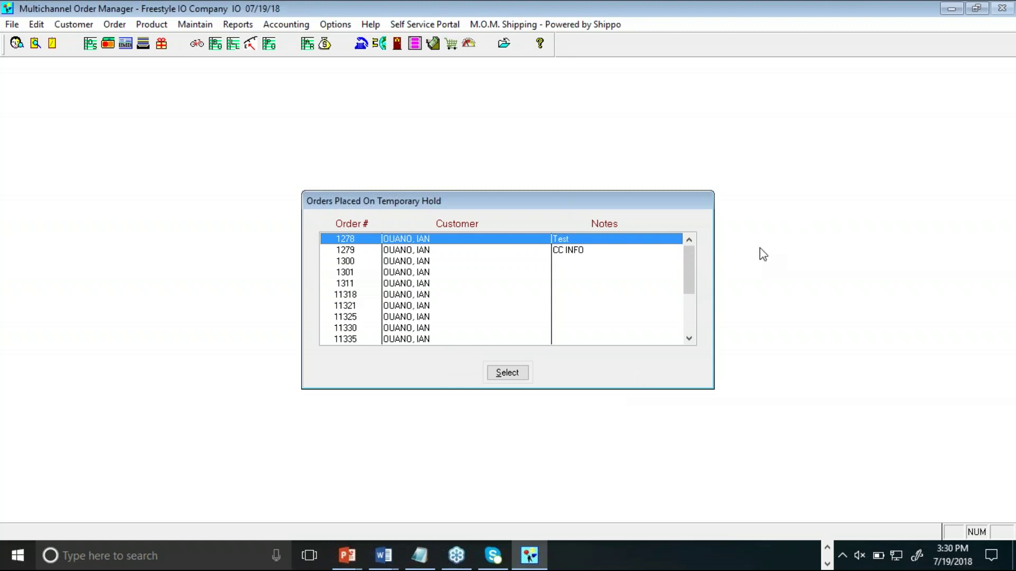
click(998, 29)
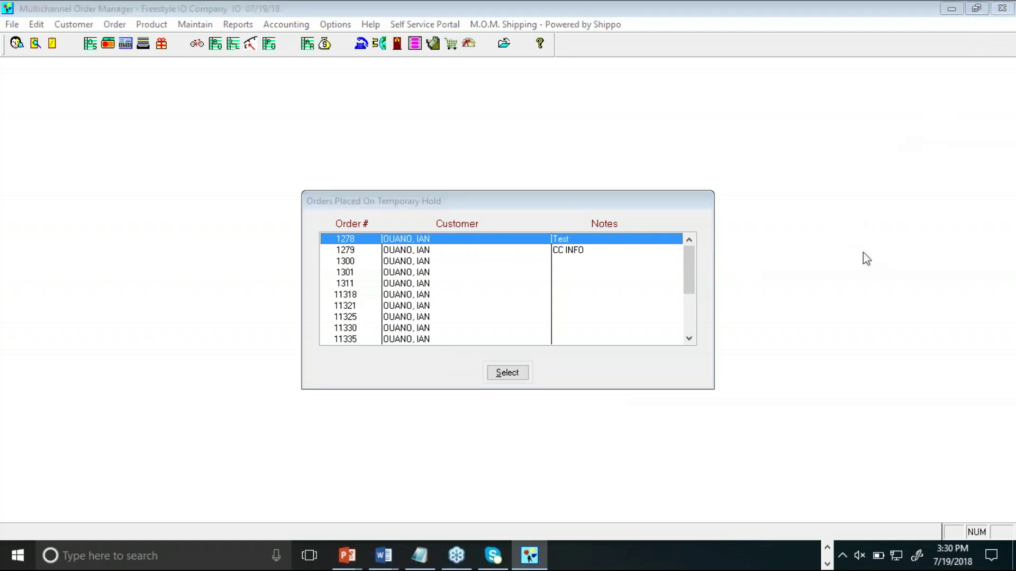